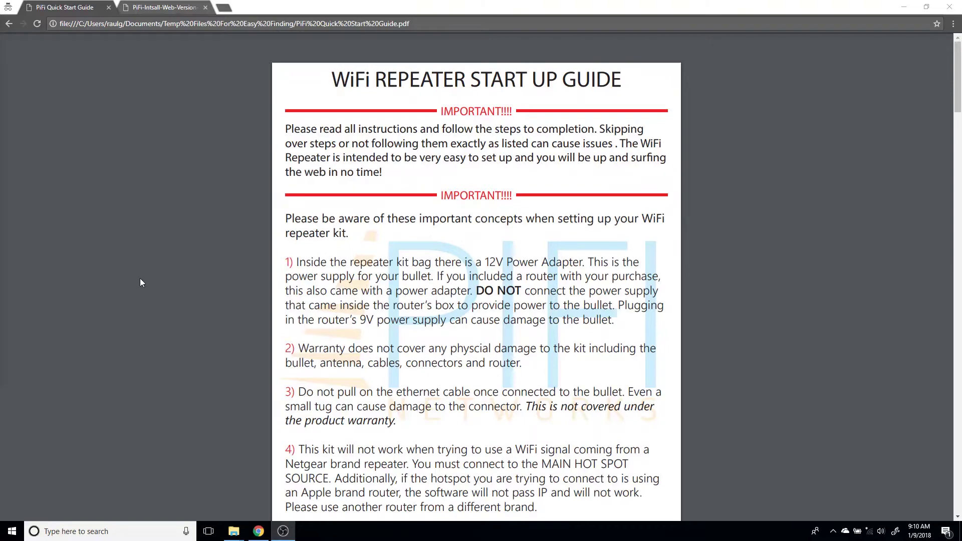
Step: Scroll the PiFi Quick Start Guide to page 4's setup steps 7–14
scroll(139, 280, "down", 15)
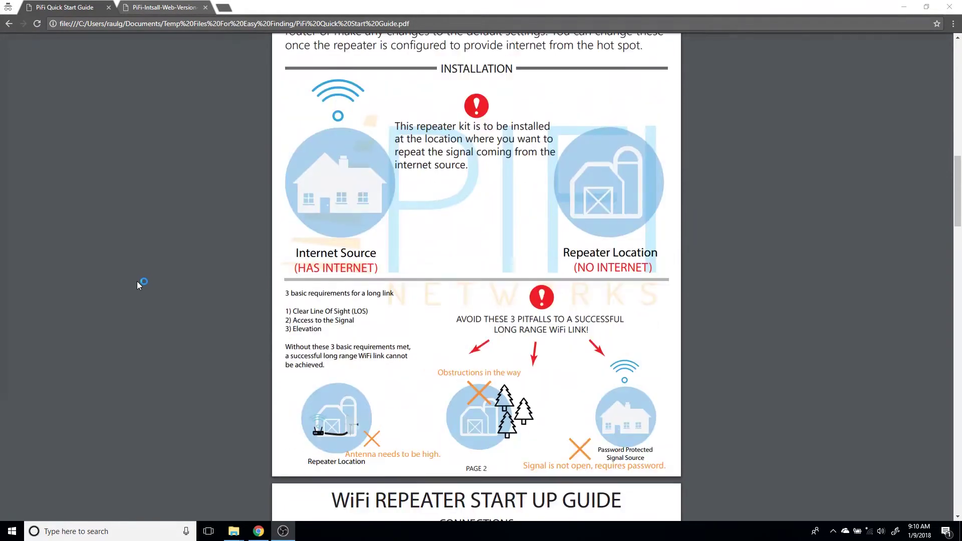
scroll(137, 283, "down", 12)
scroll(140, 286, "up", 1)
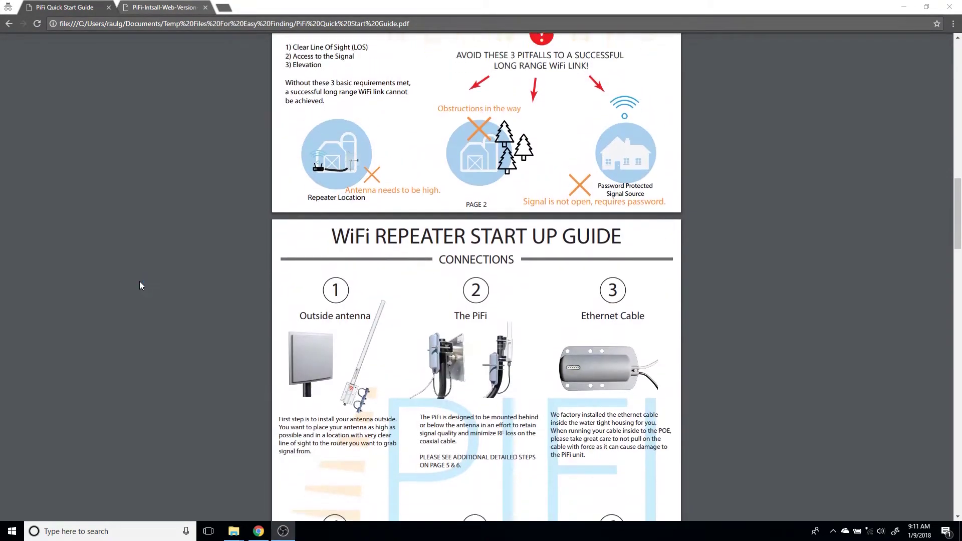
scroll(139, 281, "down", 3)
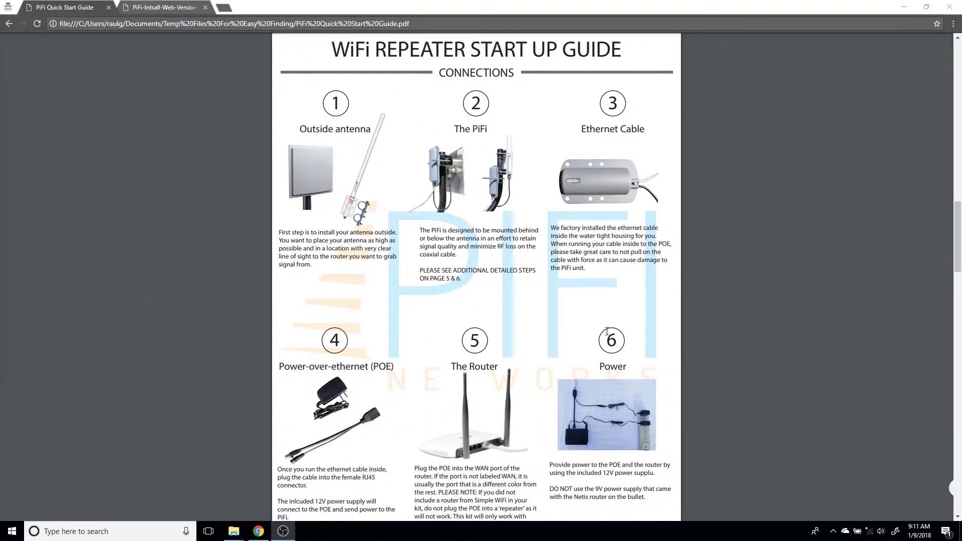
scroll(407, 276, "down", 7)
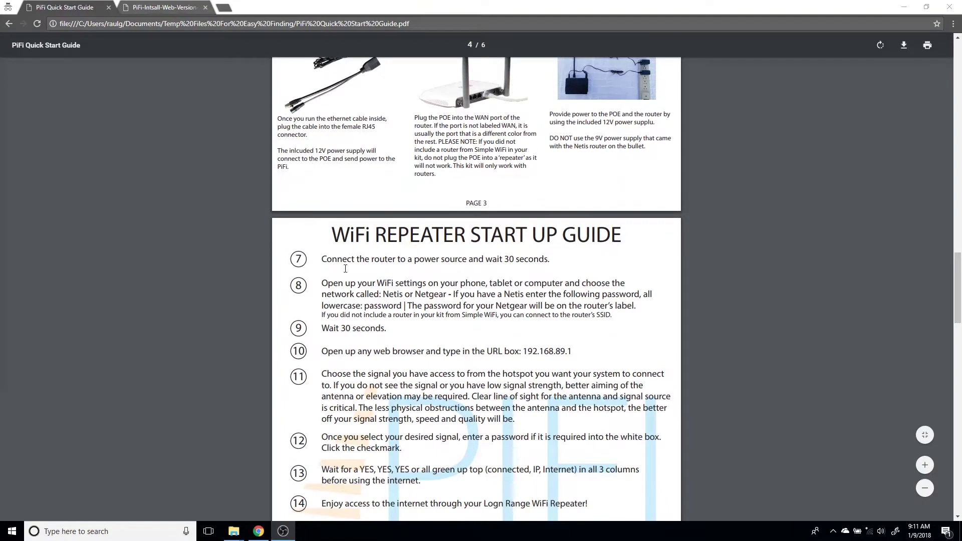
scroll(291, 321, "up", 10)
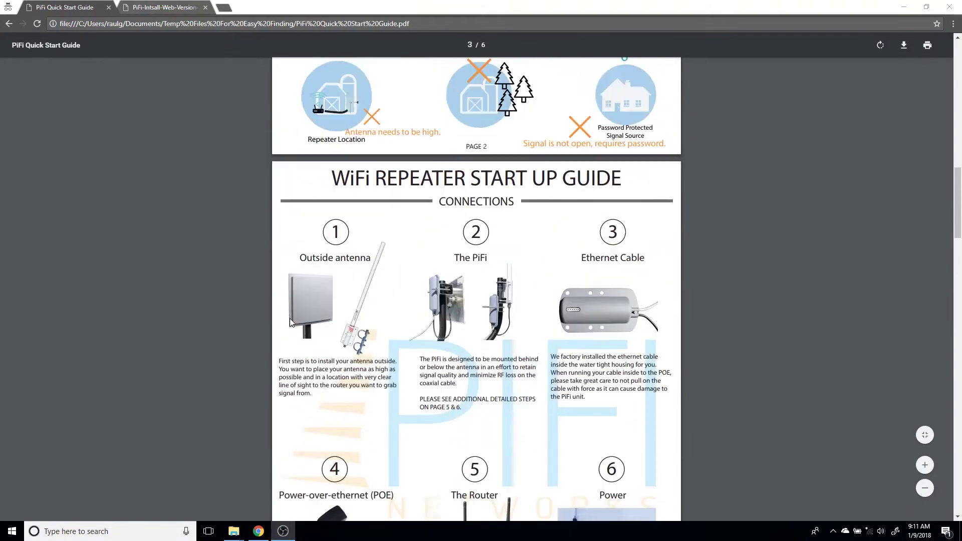
scroll(289, 321, "up", 5)
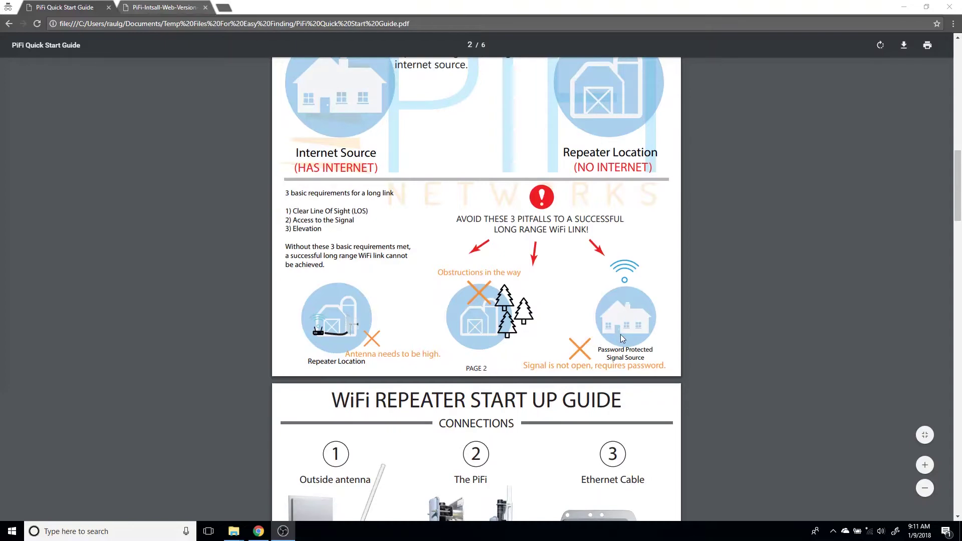
scroll(310, 335, "down", 15)
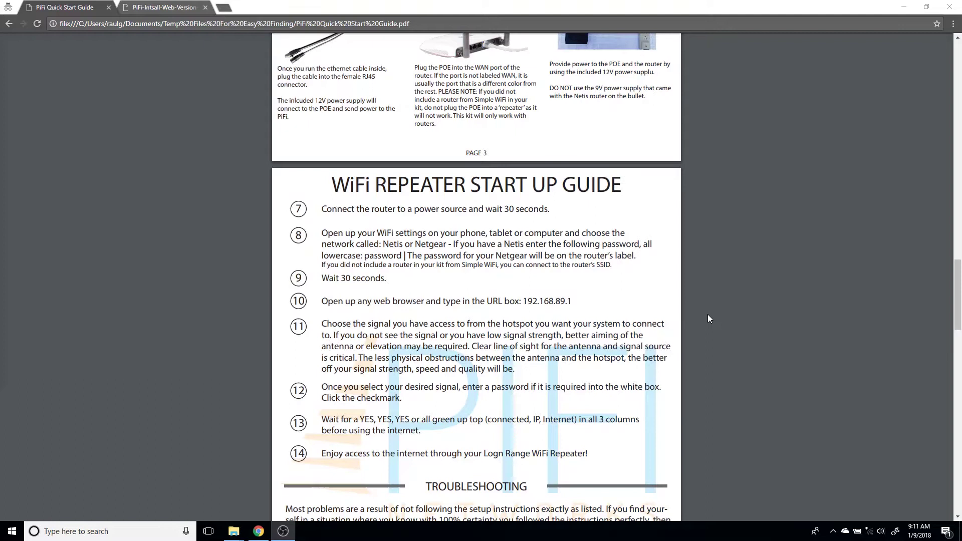
Step: Join the NETIS-CONNECT ME TO PIFI Wi-Fi network with its security key and allow discovery
left_click(870, 530)
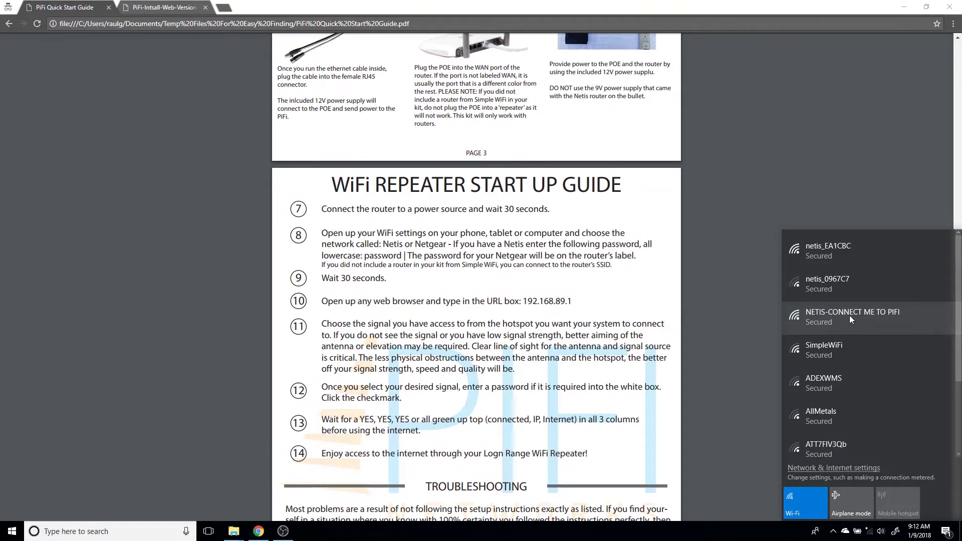
left_click(850, 317)
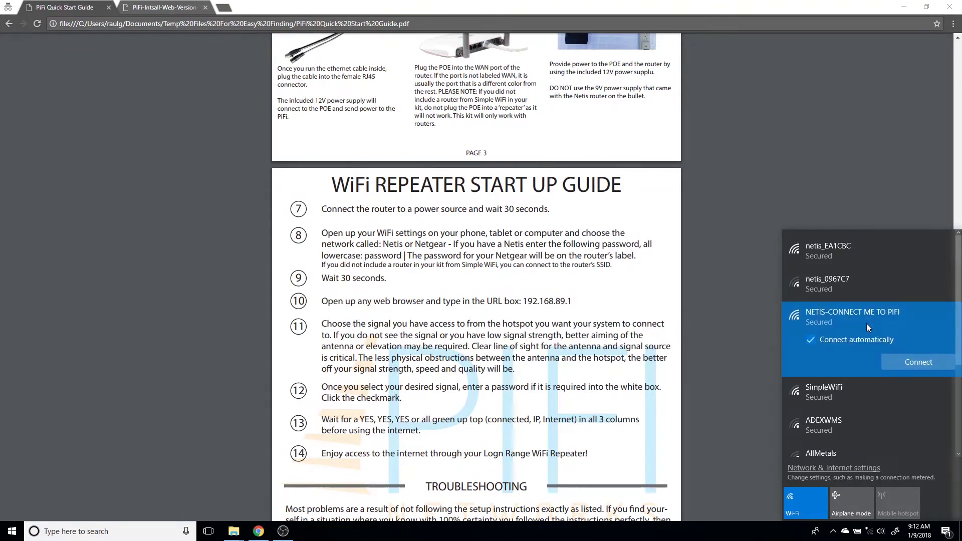
left_click(900, 360)
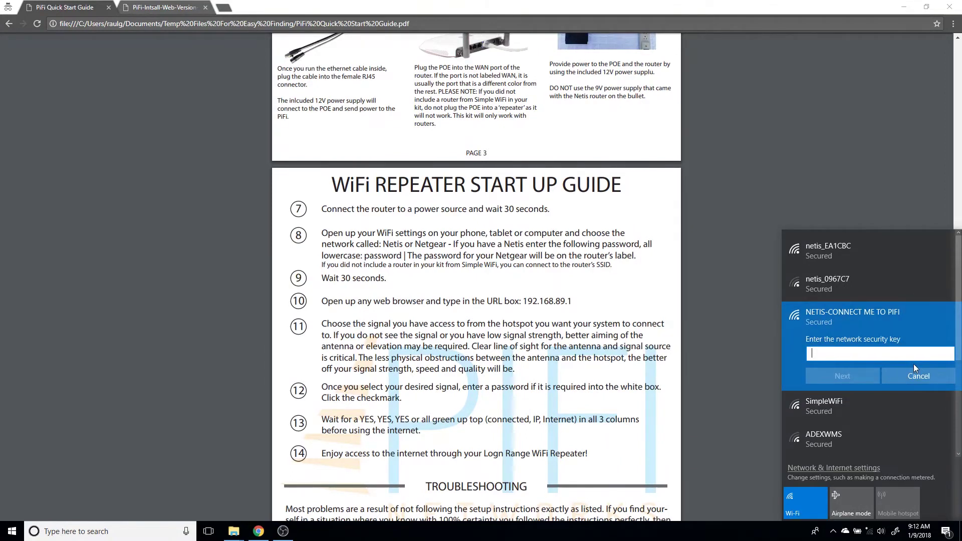
type("password")
key("Return")
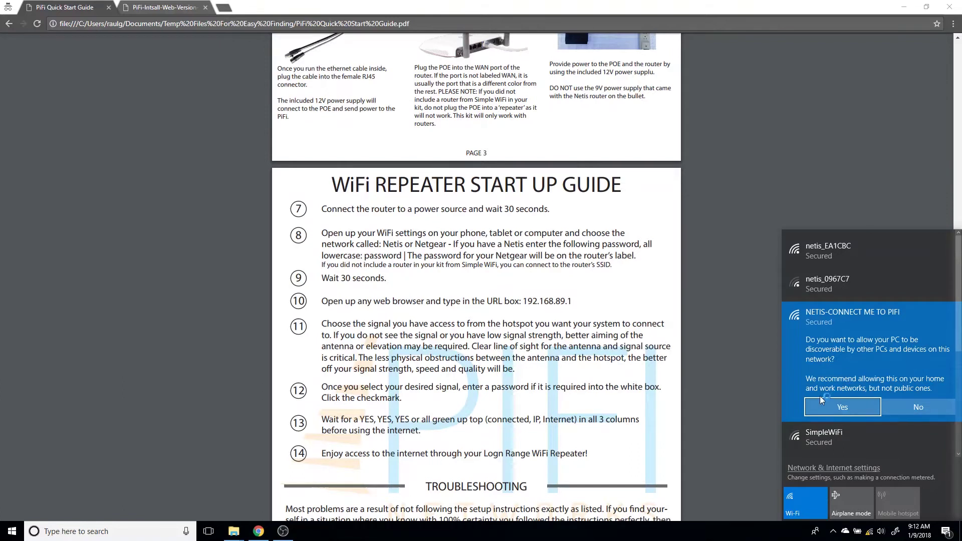
left_click(816, 402)
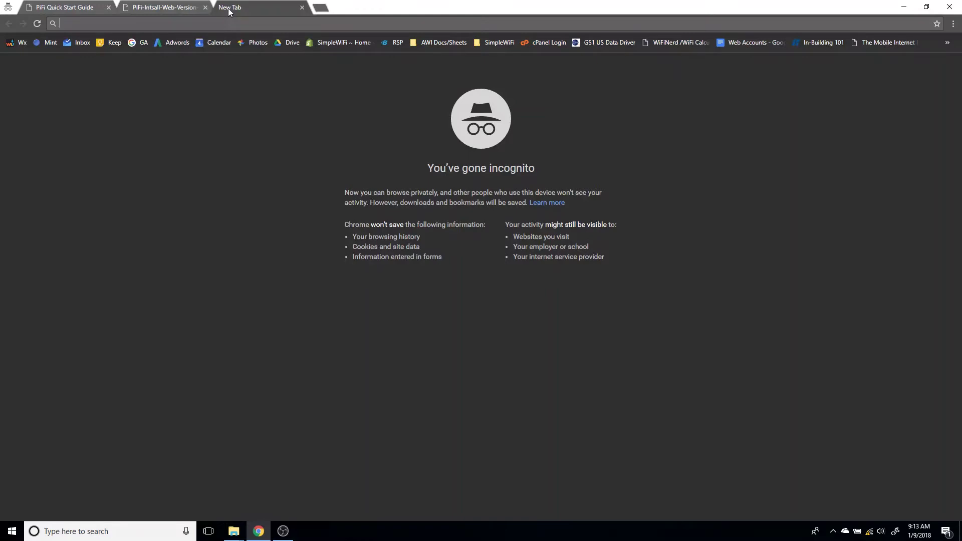
Step: Load 192.168.89.1 in the incognito tab to reach the PiFi web interface
type("19")
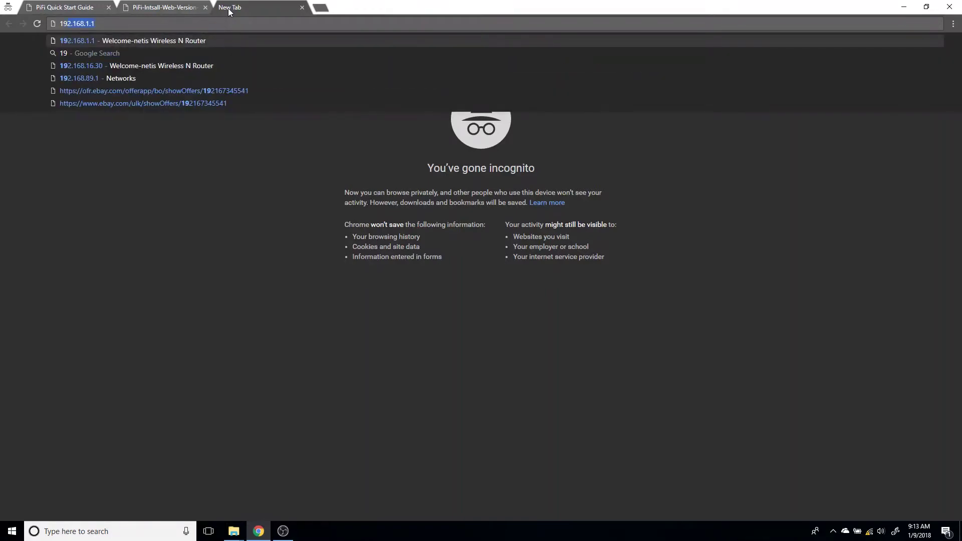
type("2.16")
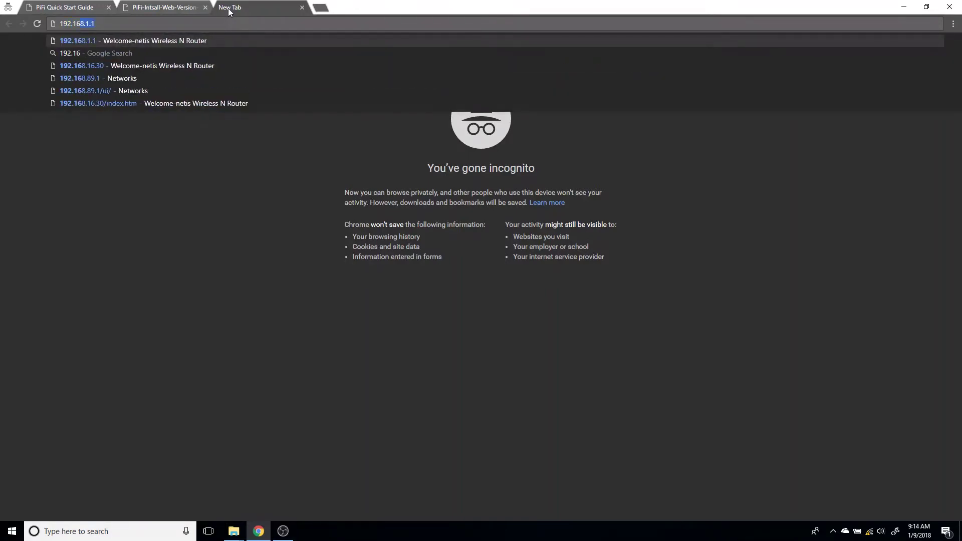
type("8.89.1")
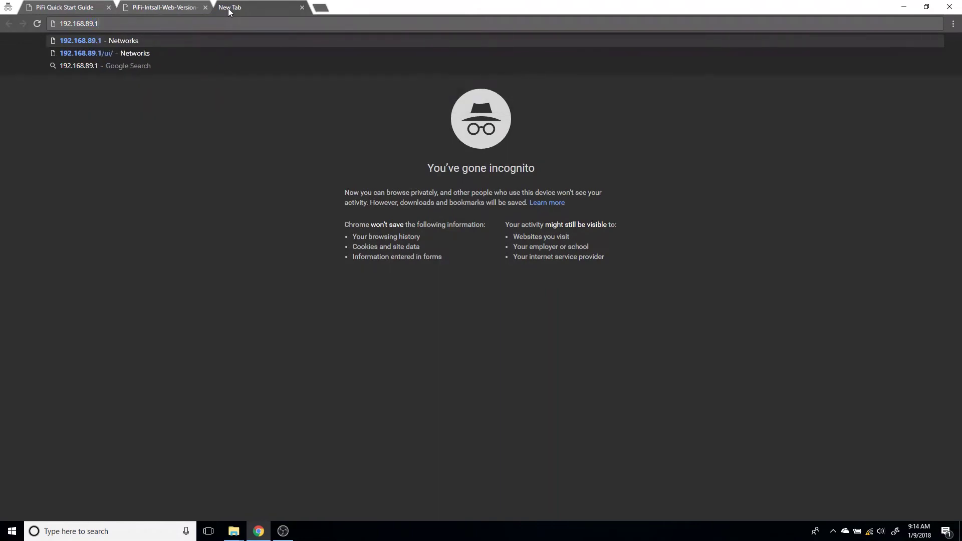
key("Return")
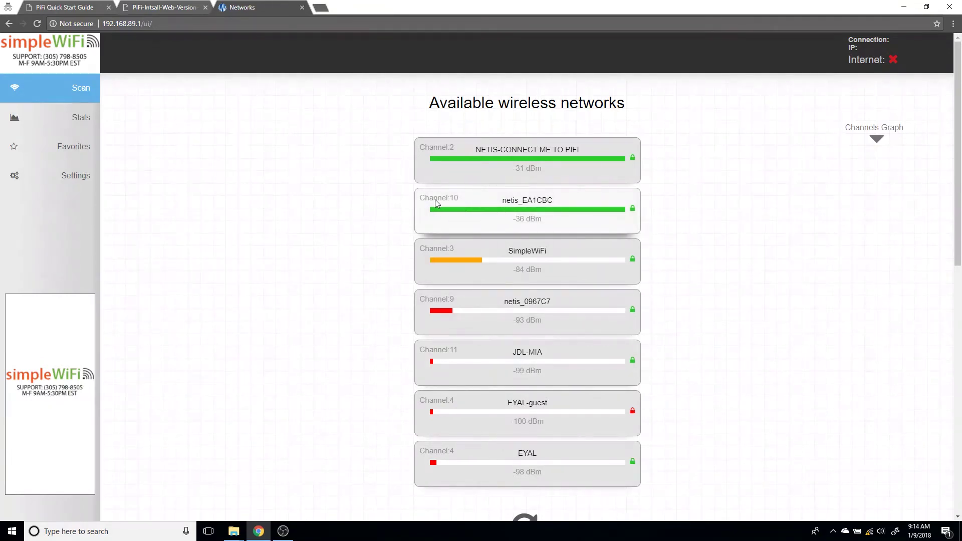
left_click(495, 205)
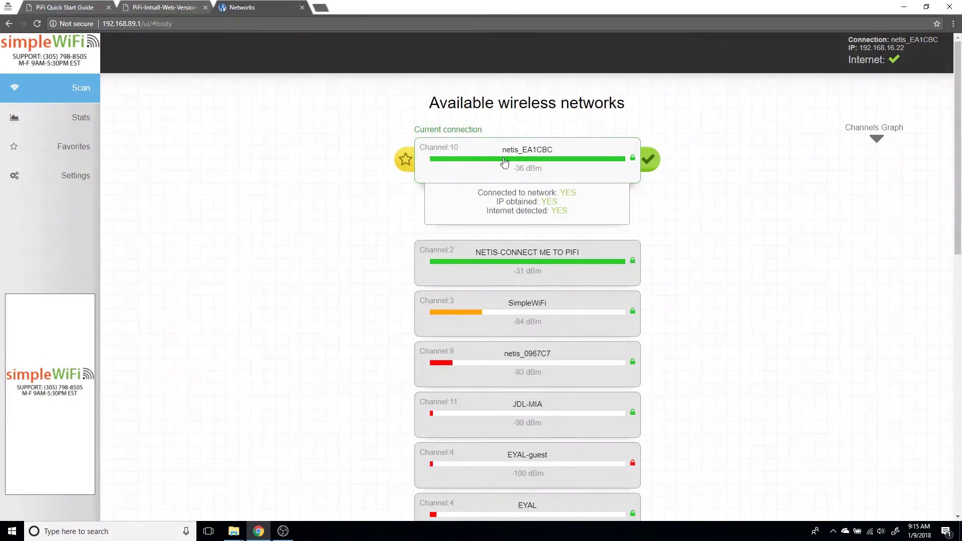
left_click(320, 10)
type("www.simplewifi.com")
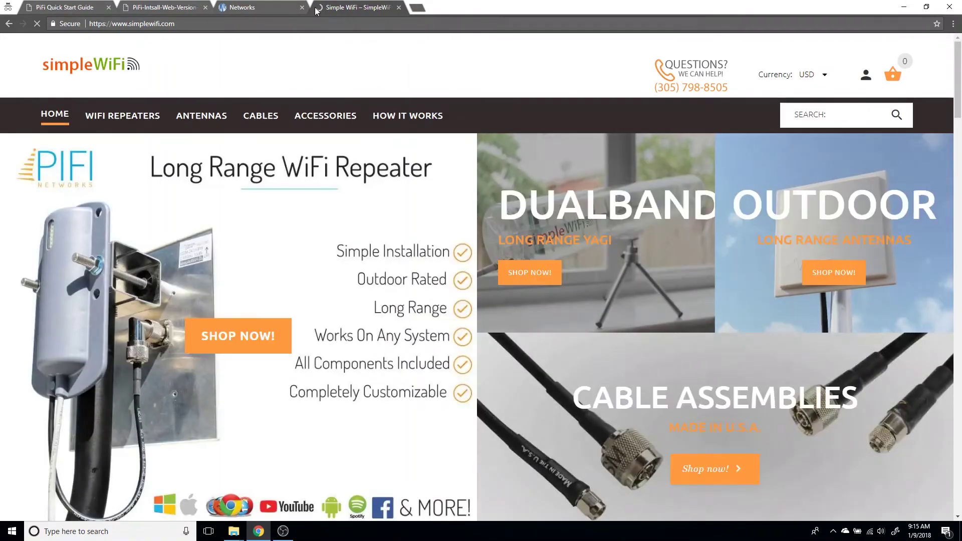
Step: Return to the PiFi Networks tab showing netis_EA1CBC connected with internet
left_click(249, 6)
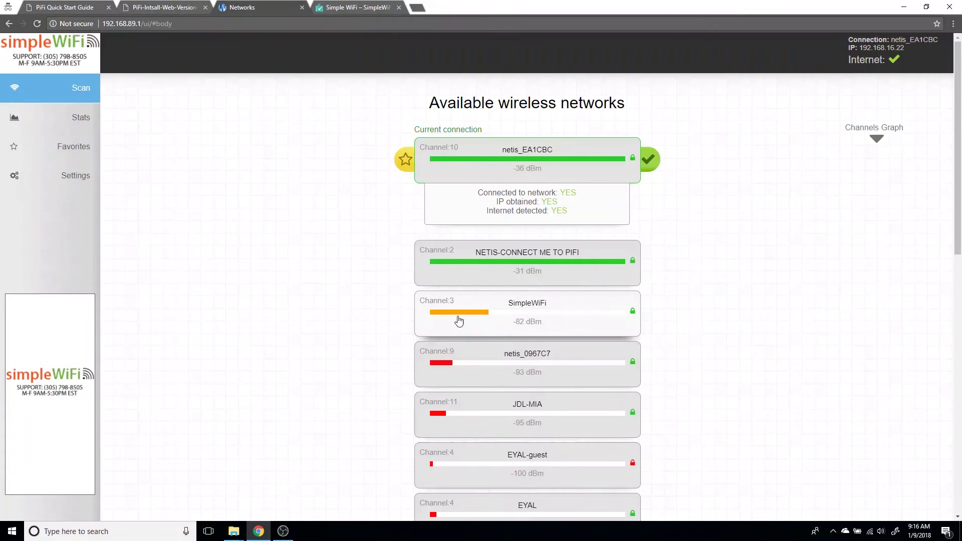
Step: Check the netis_EA1CBC signal graph on Stats, then view the empty Favorites list
left_click(79, 128)
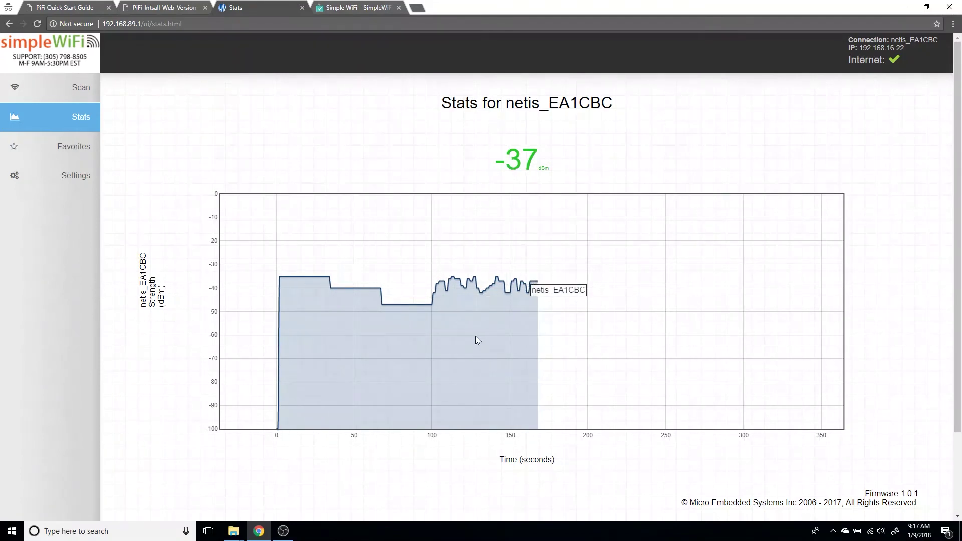
left_click(87, 150)
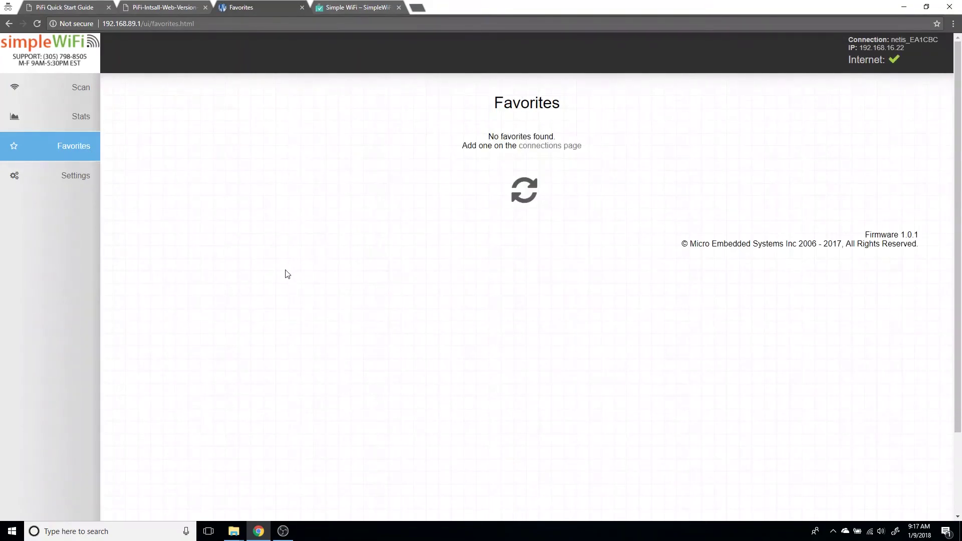
Step: Star netis_EA1CBC on the Scan page and confirm it is favorite number 1
left_click(65, 99)
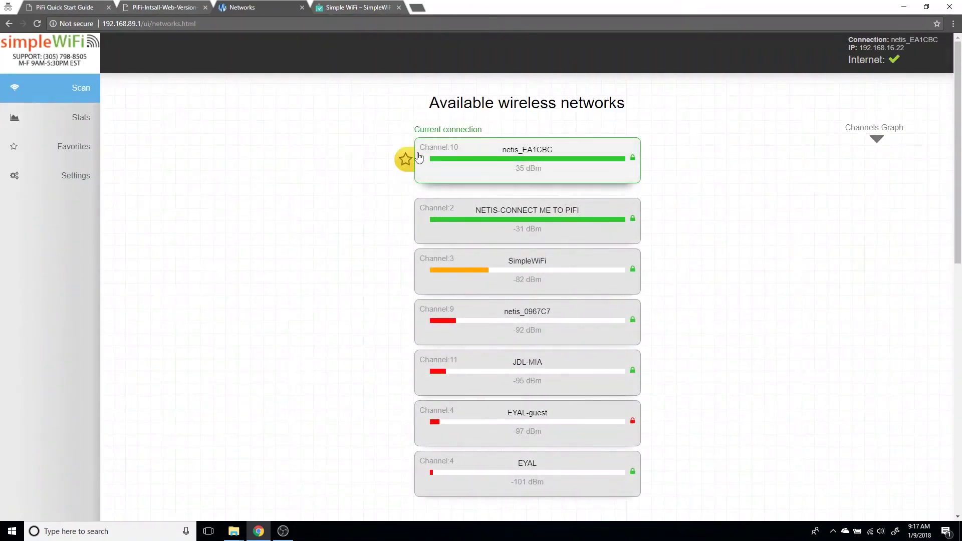
left_click(406, 160)
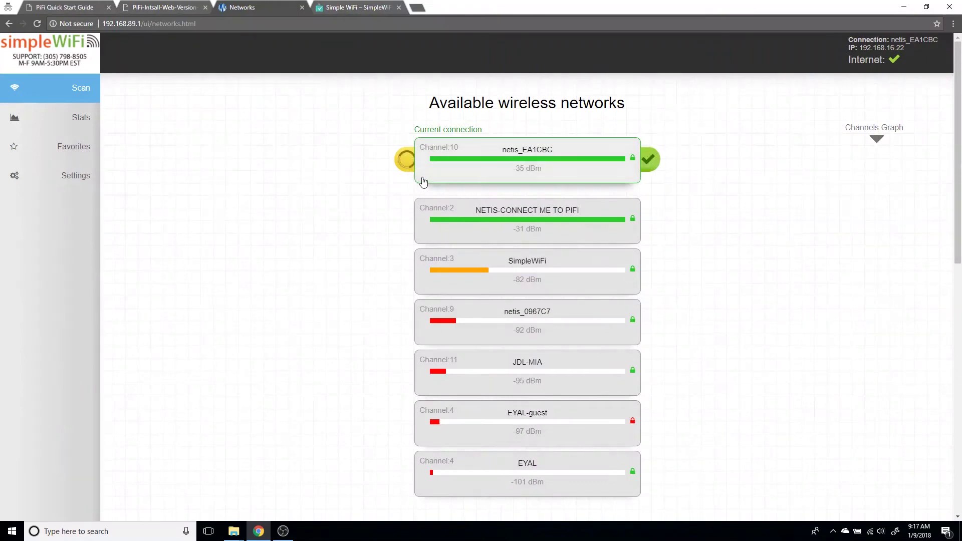
left_click(78, 148)
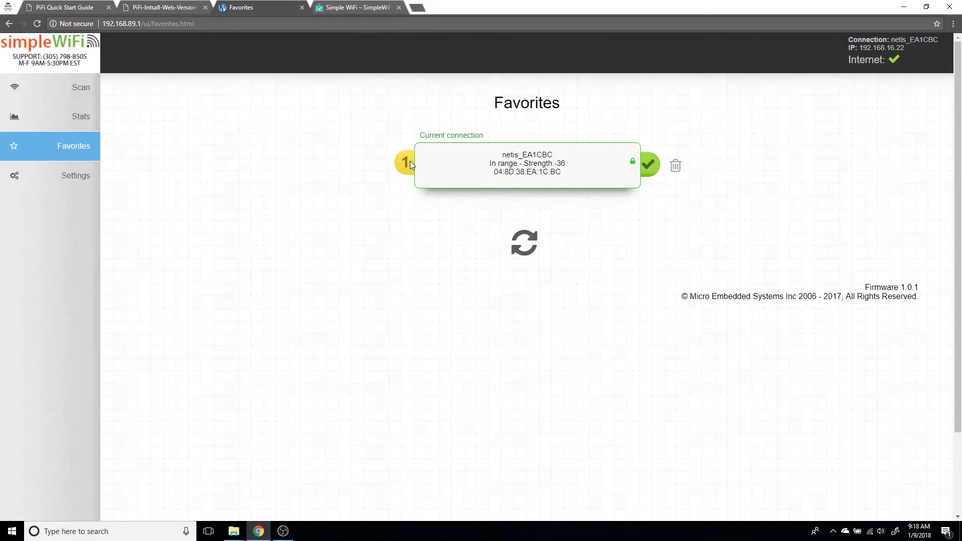
Step: Open Settings and scroll through the IP, MAC, netmask and firmware 1.0.1 details
left_click(86, 184)
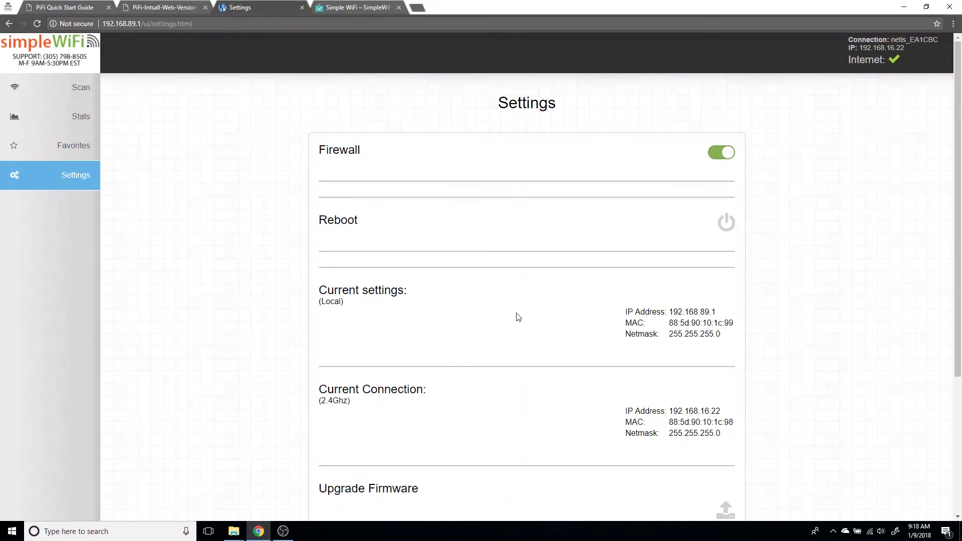
scroll(657, 321, "down", 1)
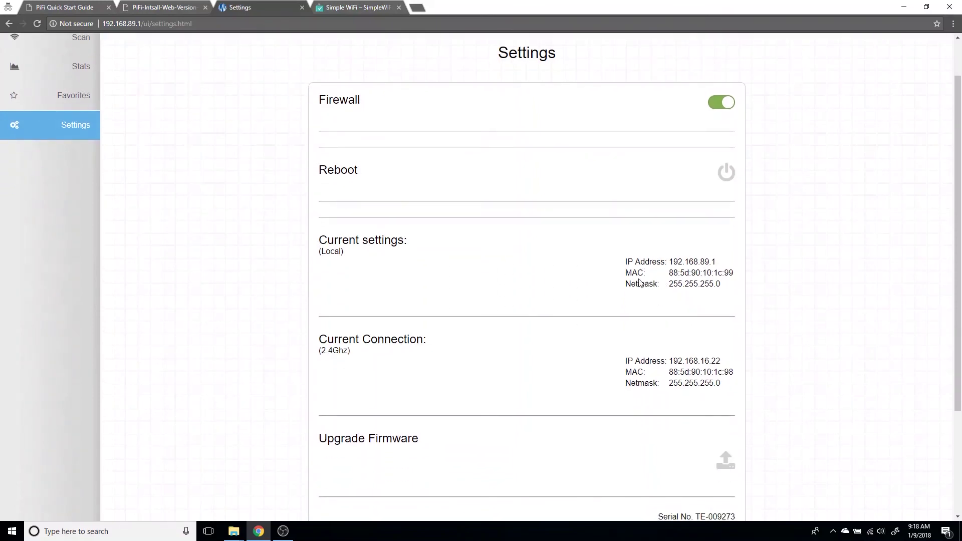
scroll(501, 320, "down", 3)
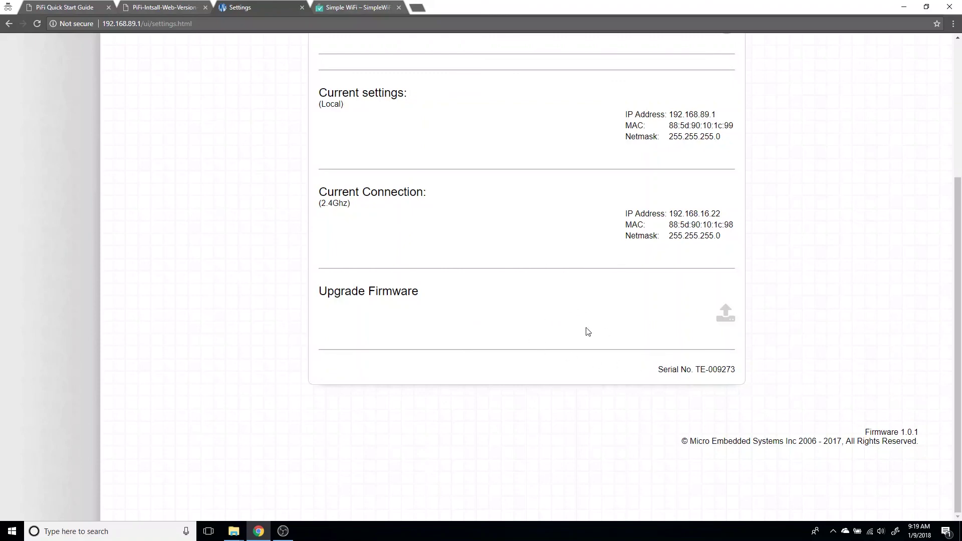
scroll(628, 361, "up", 2)
scroll(625, 364, "up", 2)
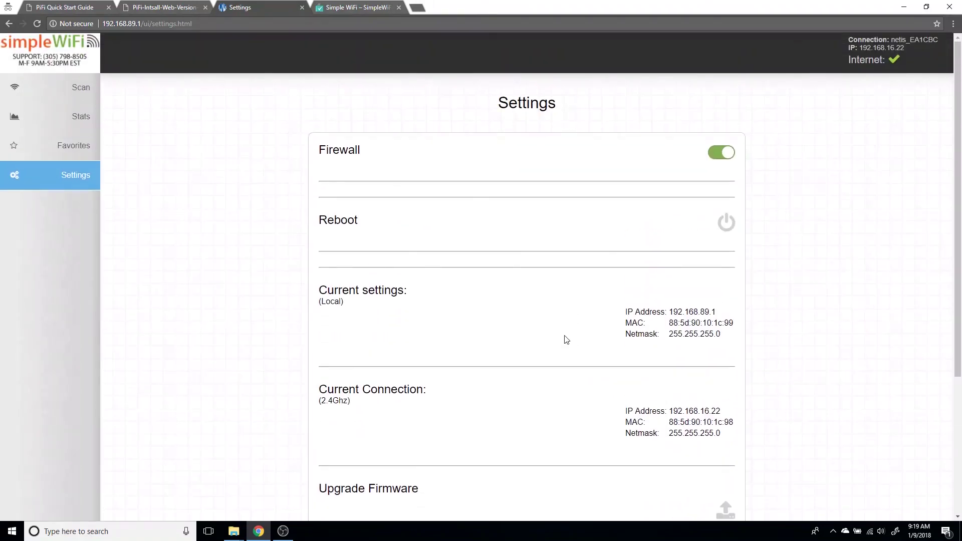